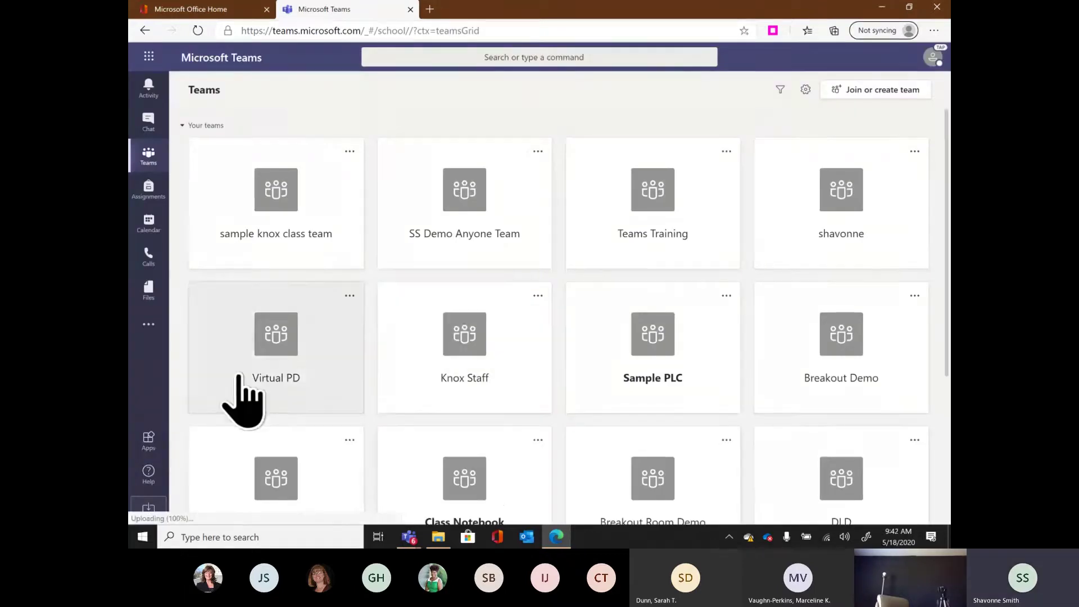
scroll(230, 435, down, 1)
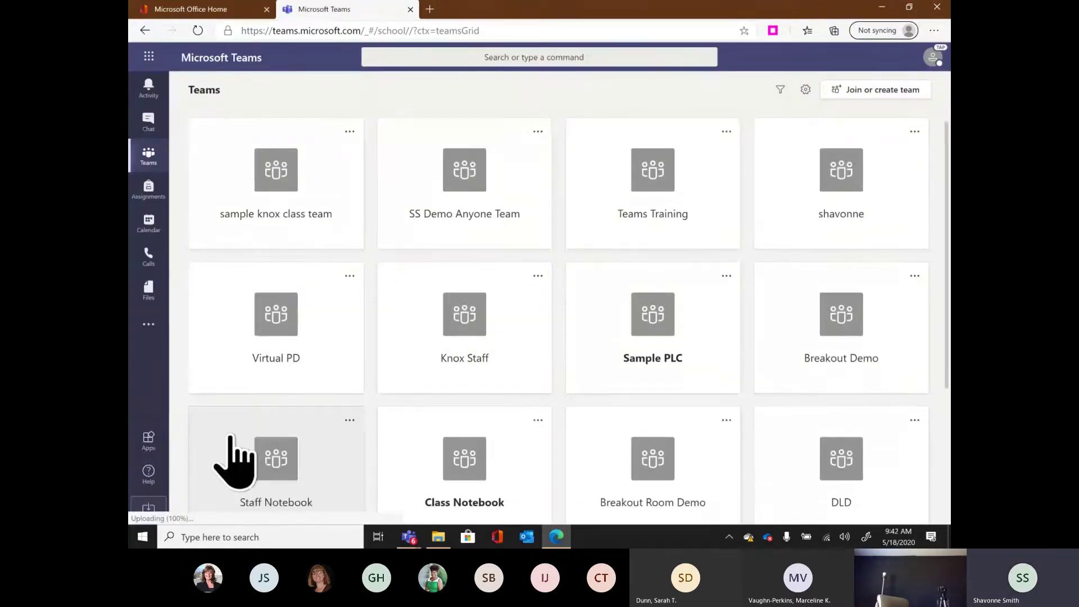
scroll(231, 436, down, 1)
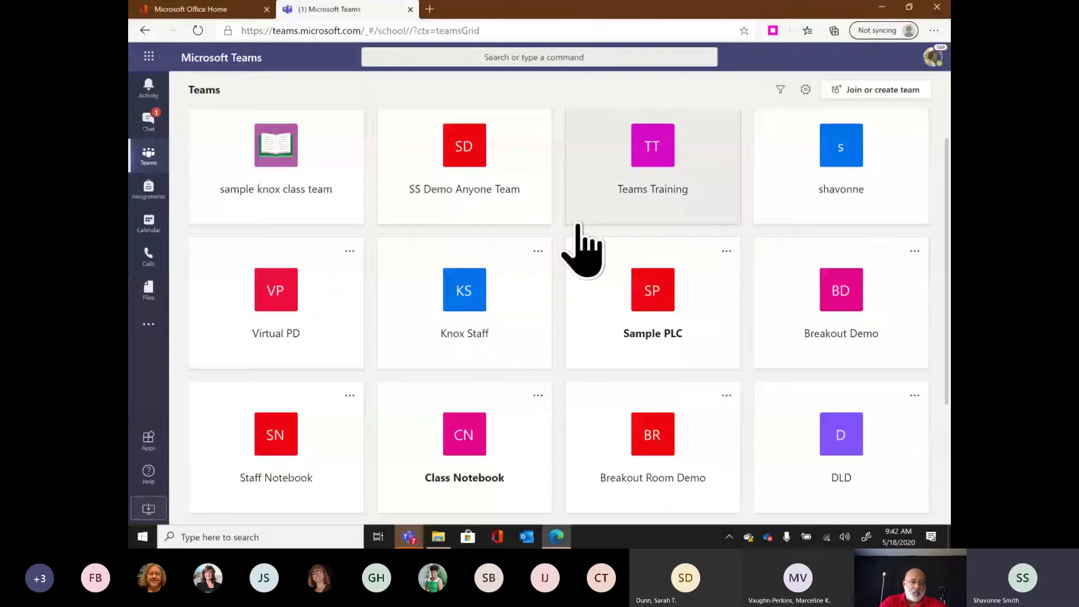
scroll(577, 227, down, 2)
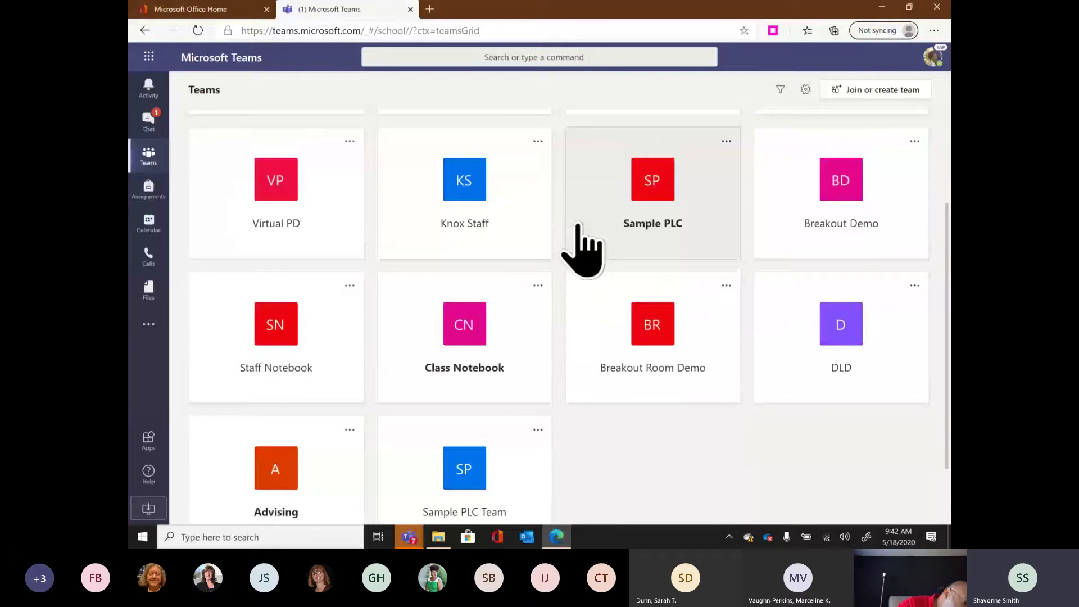
Open the Advising team on its General channel, listing Breakout 1, 2 and 3.
click(307, 436)
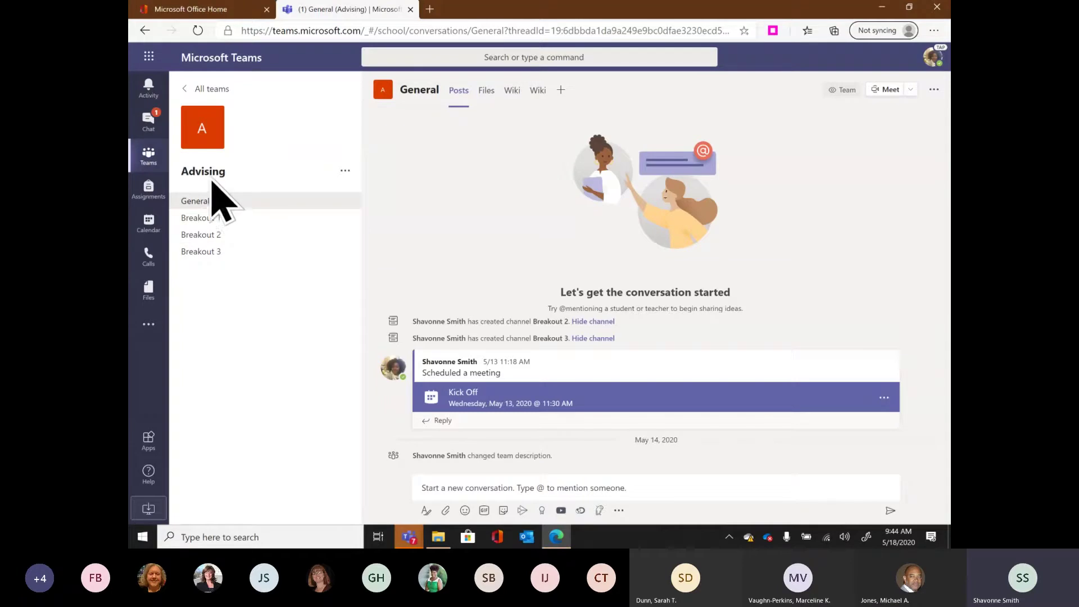
mouse_move(196, 127)
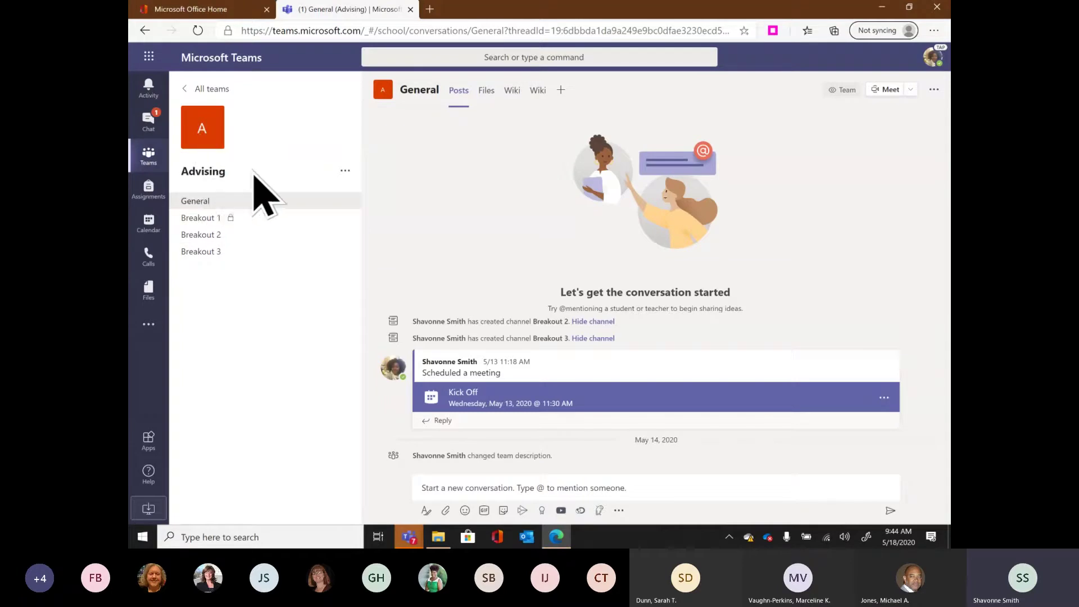
Add a private channel named 'Breakout Room 1' to the Advising team.
click(339, 173)
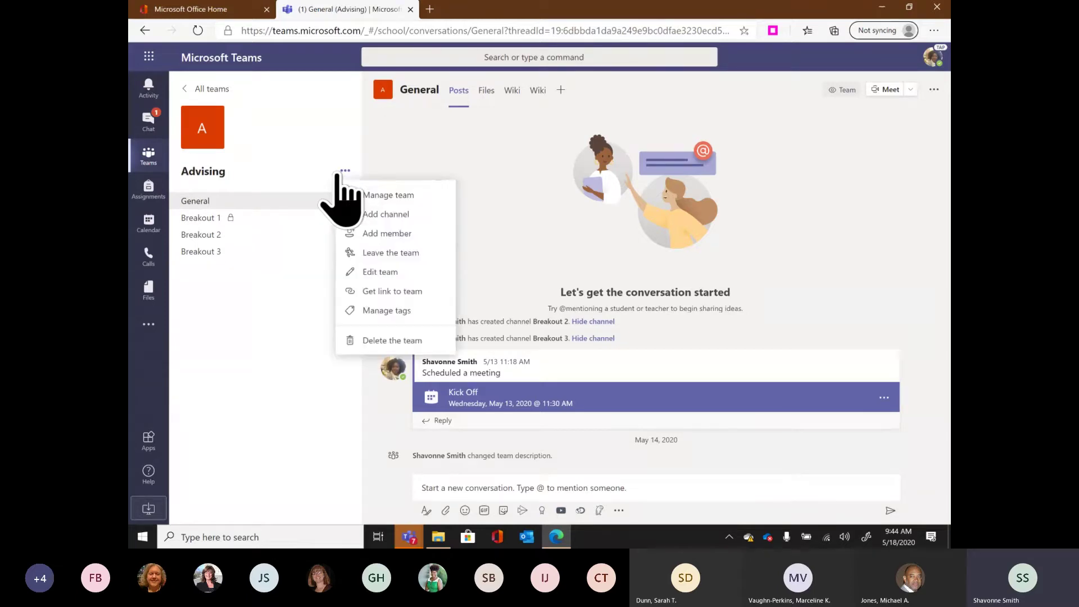
click(427, 216)
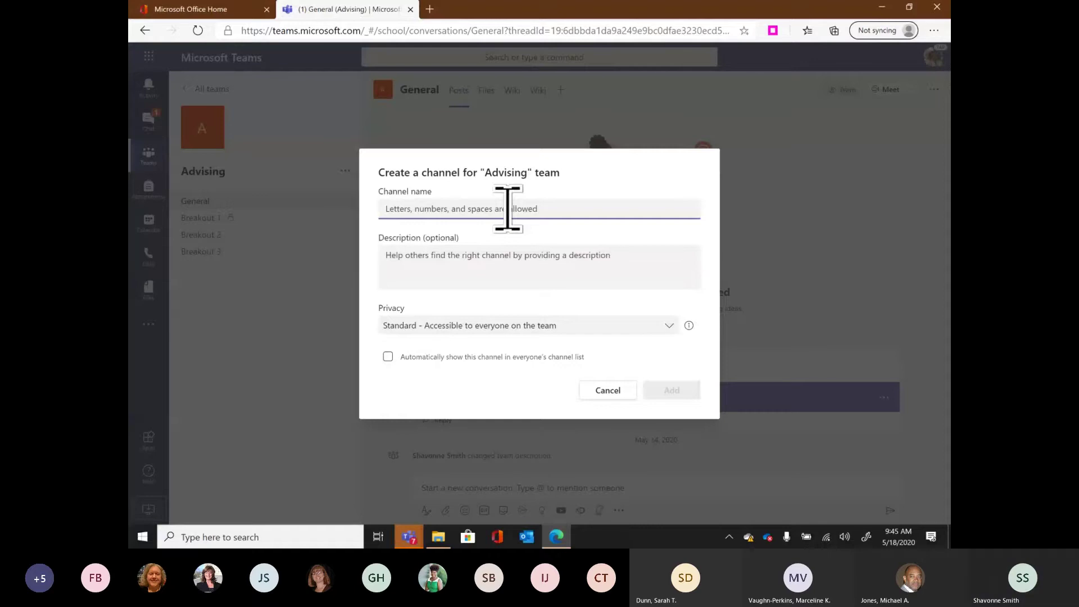
text(Breakou)
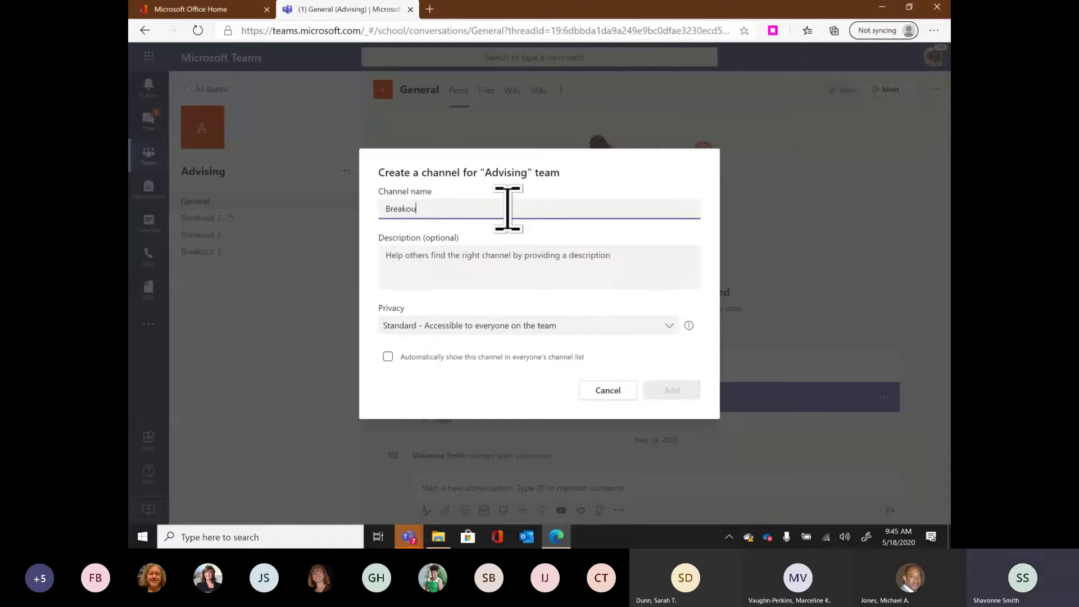
text(t Room 1)
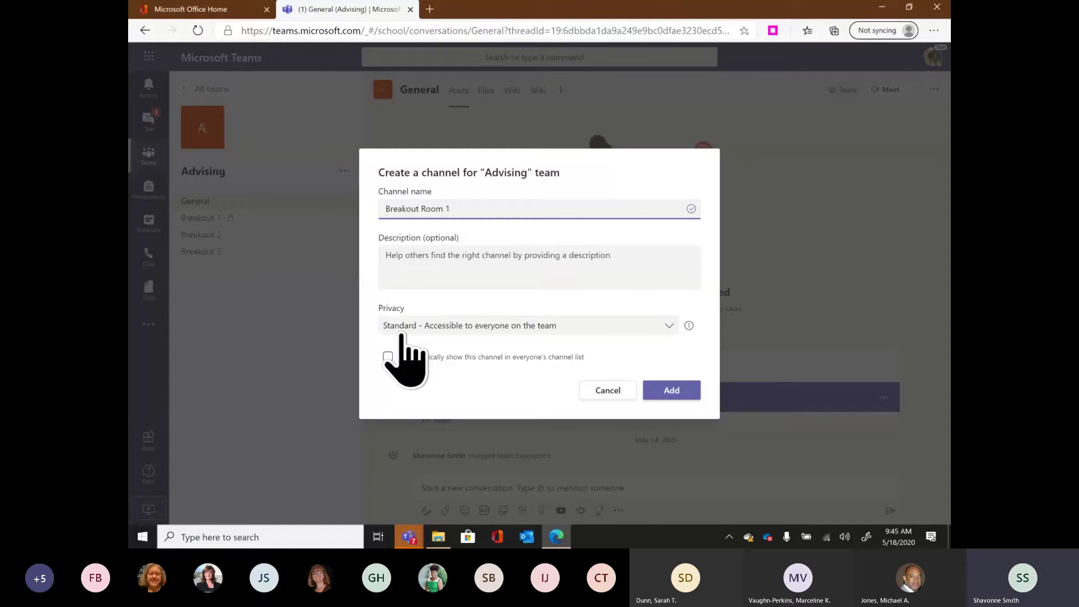
click(403, 332)
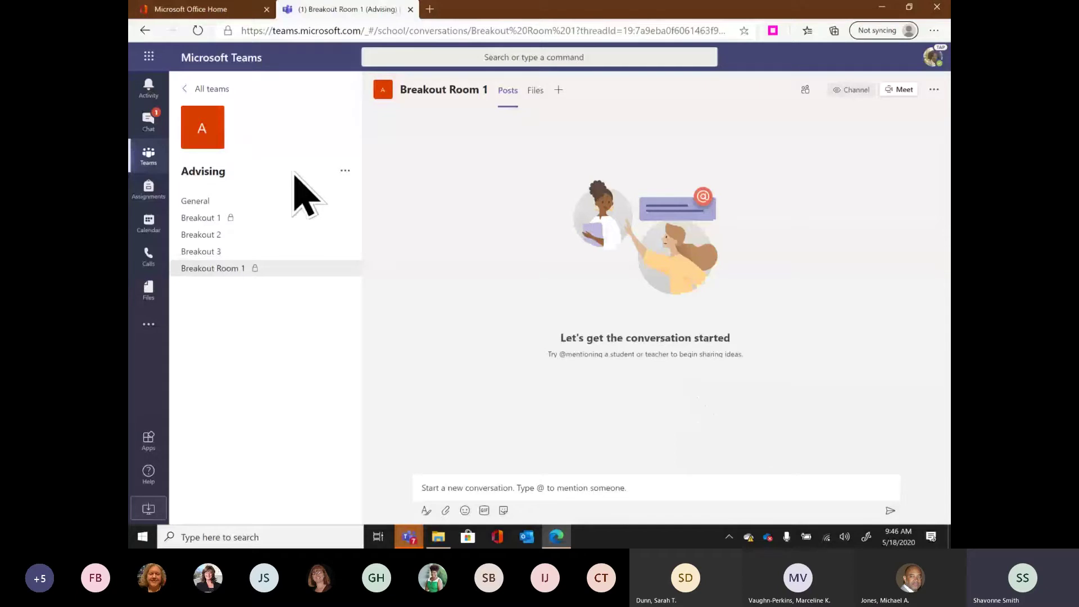
From the Advising team's management page, start a new channel named 'Brea'.
click(345, 171)
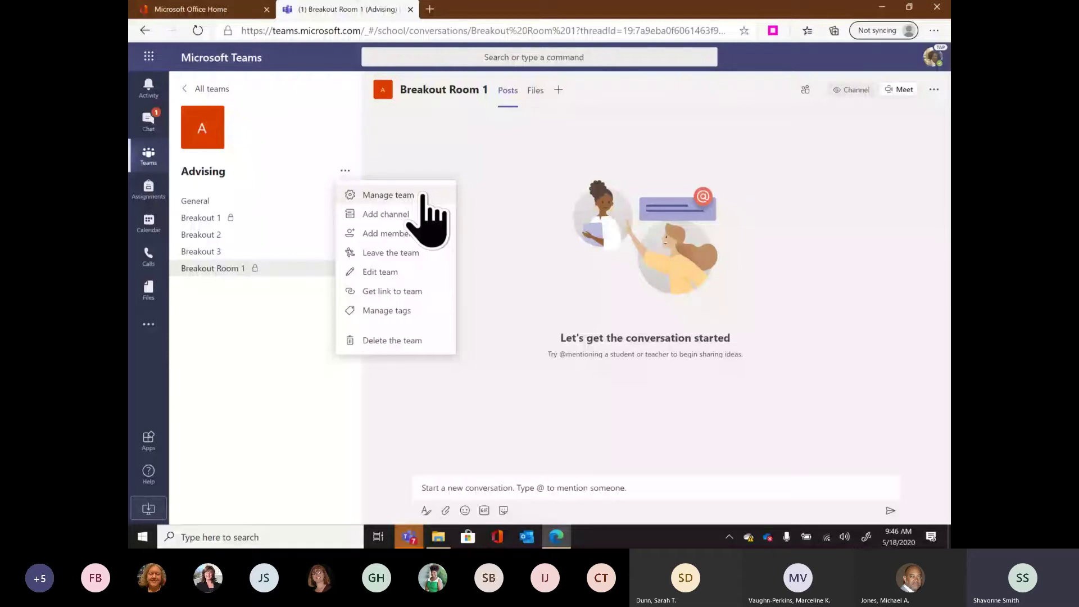
click(423, 195)
click(887, 171)
text(Brea)
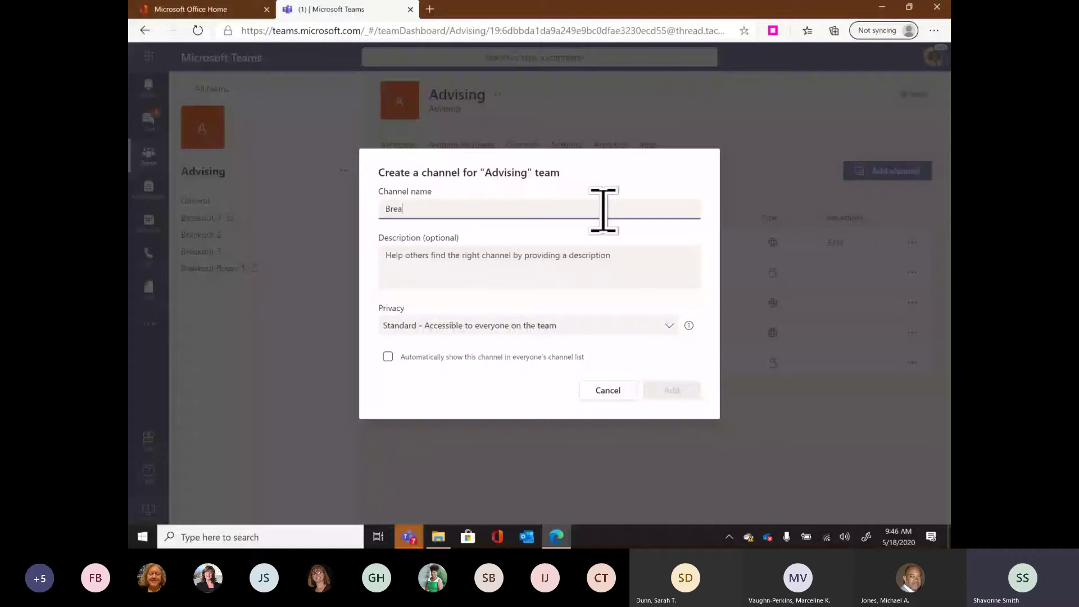
Create the Breakout Room 2 channel with the entered name.
click(687, 394)
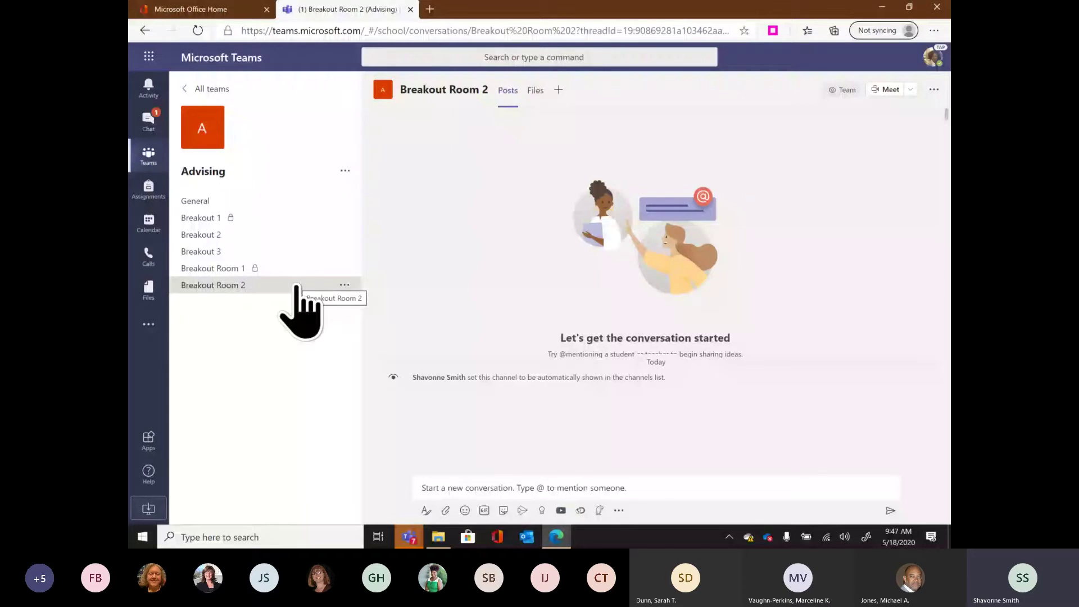
On the Advising team's Channels page, set Breakout 2 to show for all members.
click(219, 172)
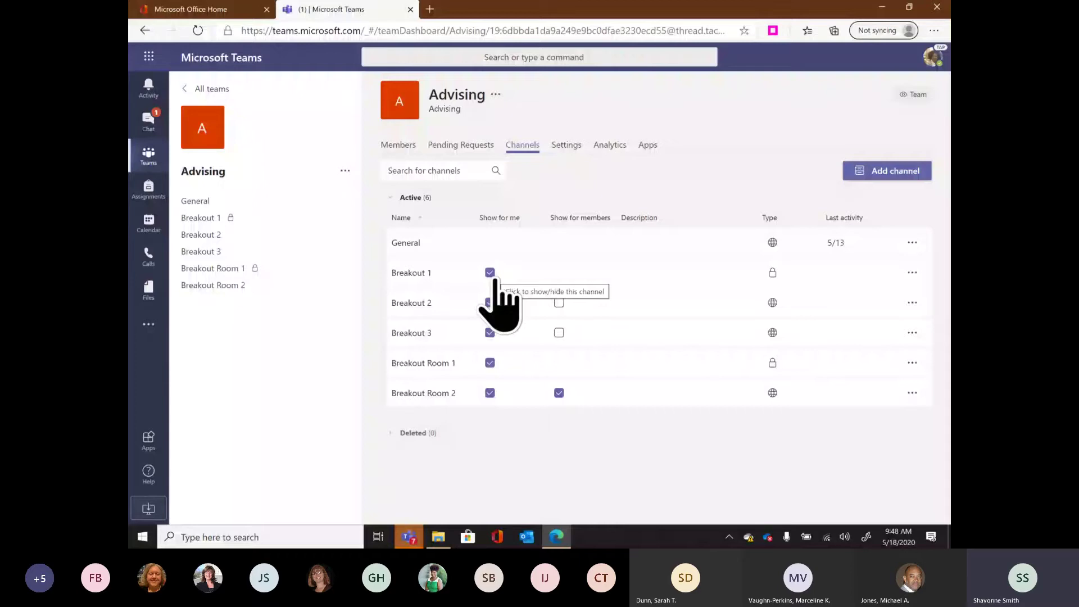
click(490, 273)
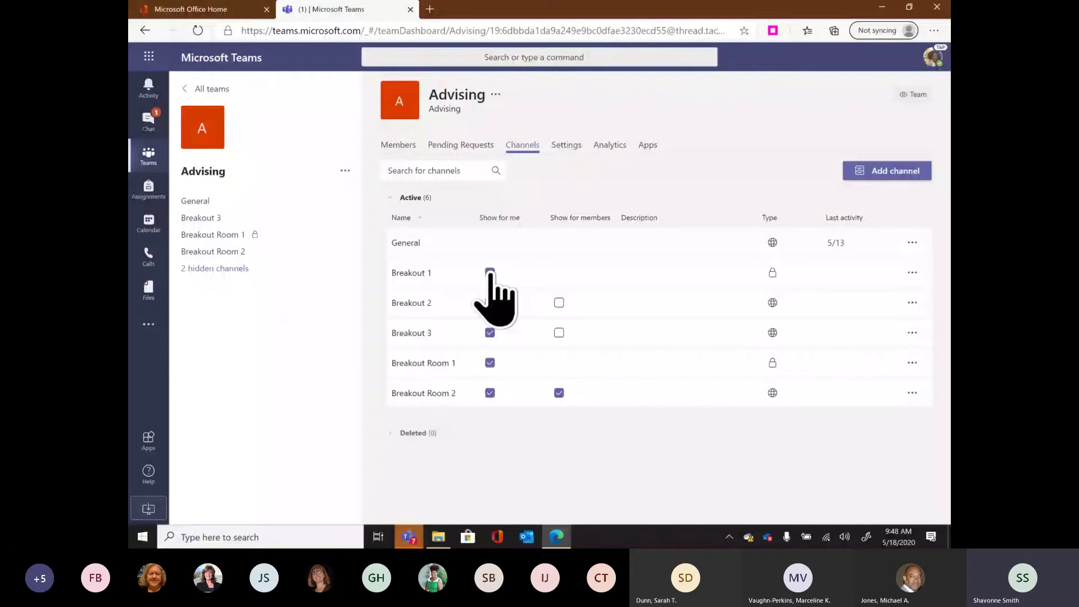
click(558, 302)
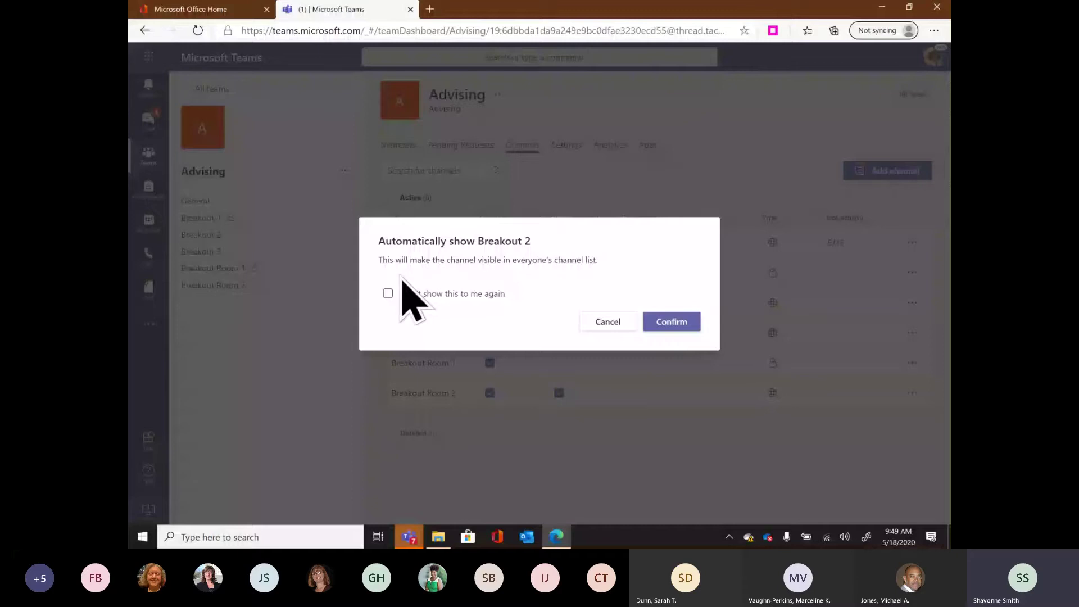
key(Return)
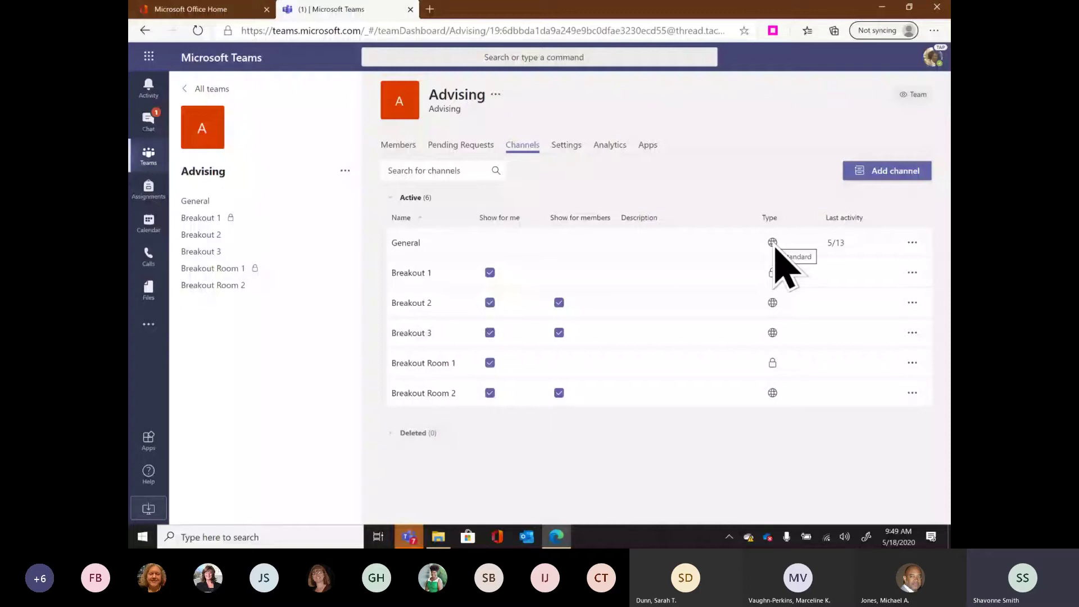
Open the private Breakout 1 channel's member management page.
click(913, 274)
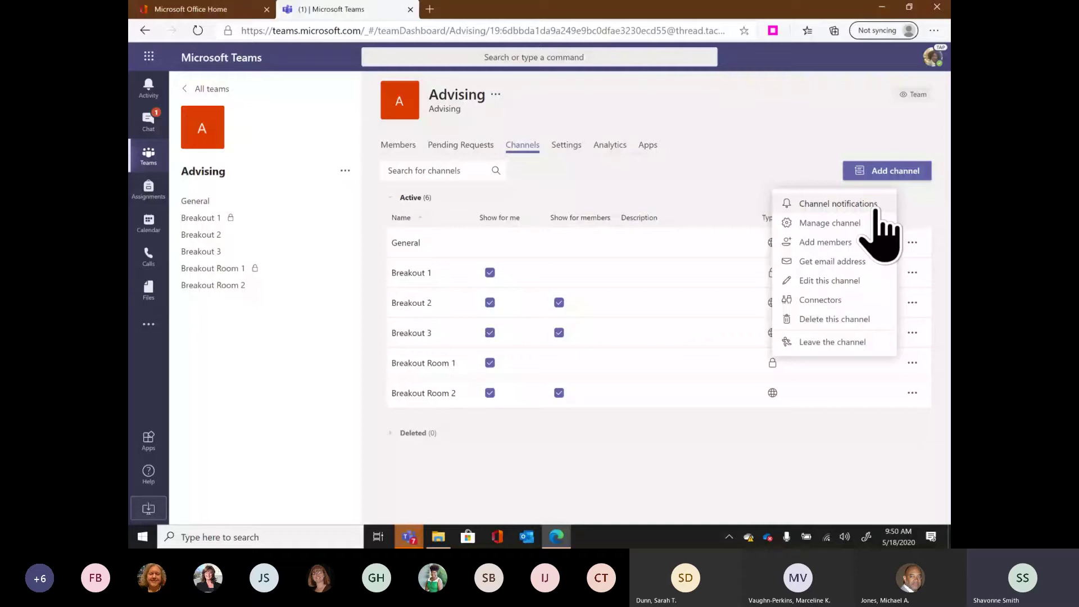
click(861, 223)
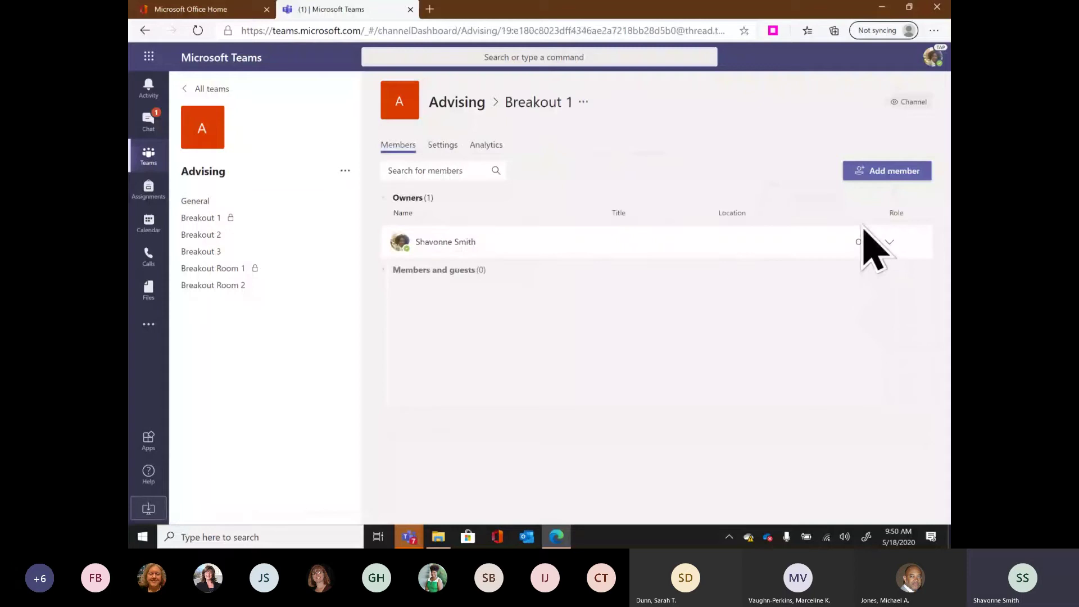
click(883, 175)
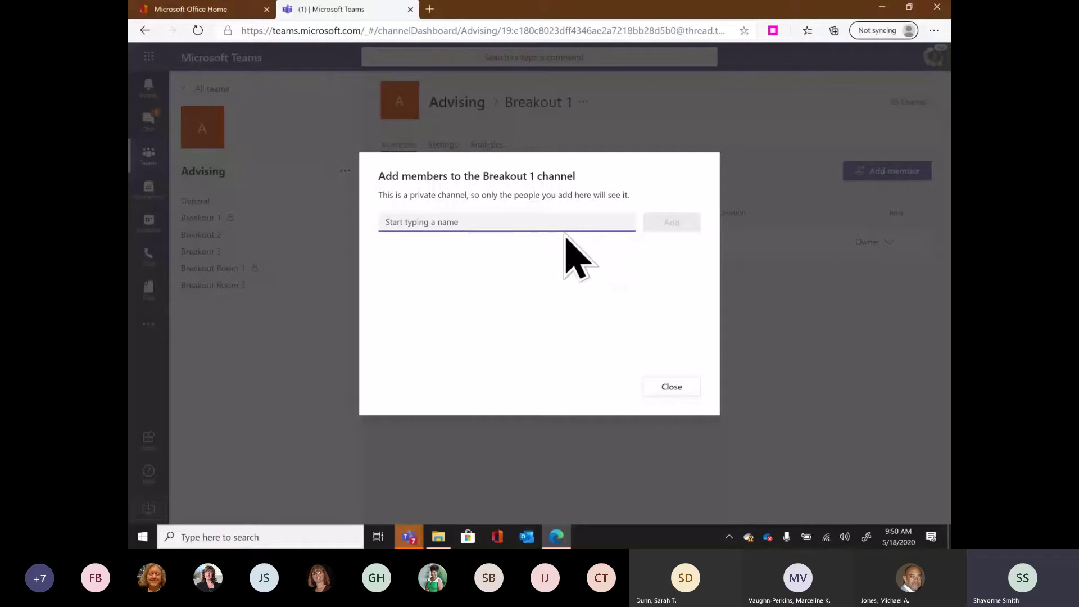
click(671, 386)
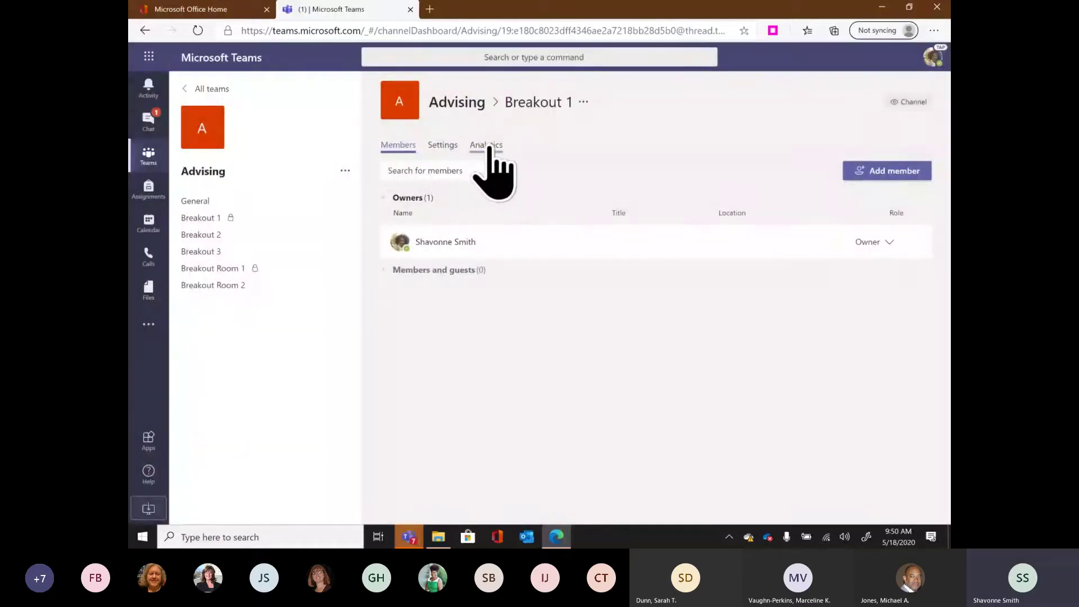
Review Breakout 1's analytics: 1 user, 6 apps, zero posts, replies, mentions or reactions.
click(492, 148)
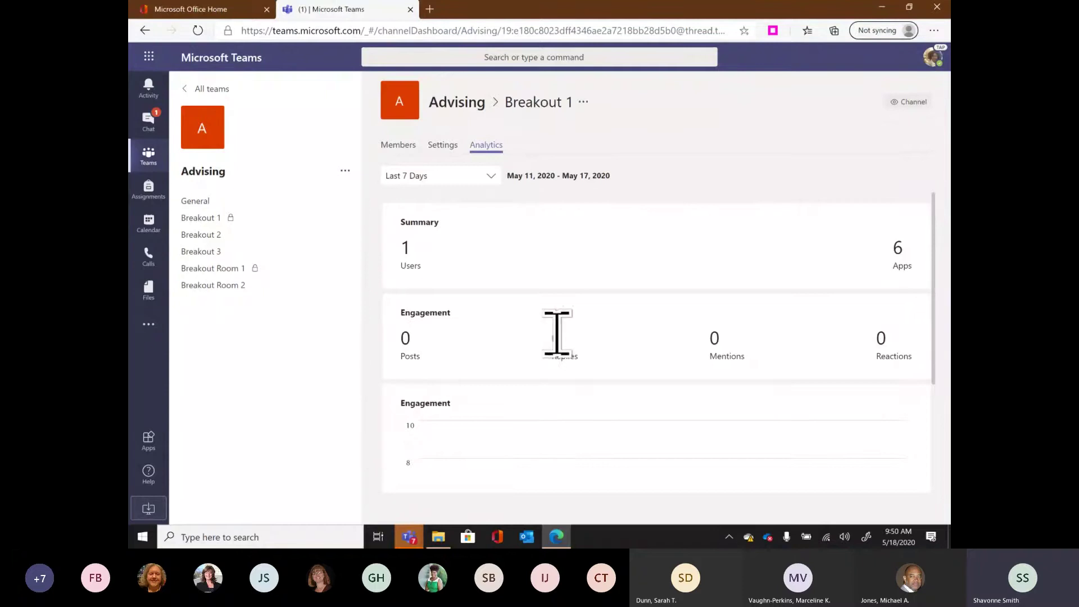
scroll(908, 320, down, 3)
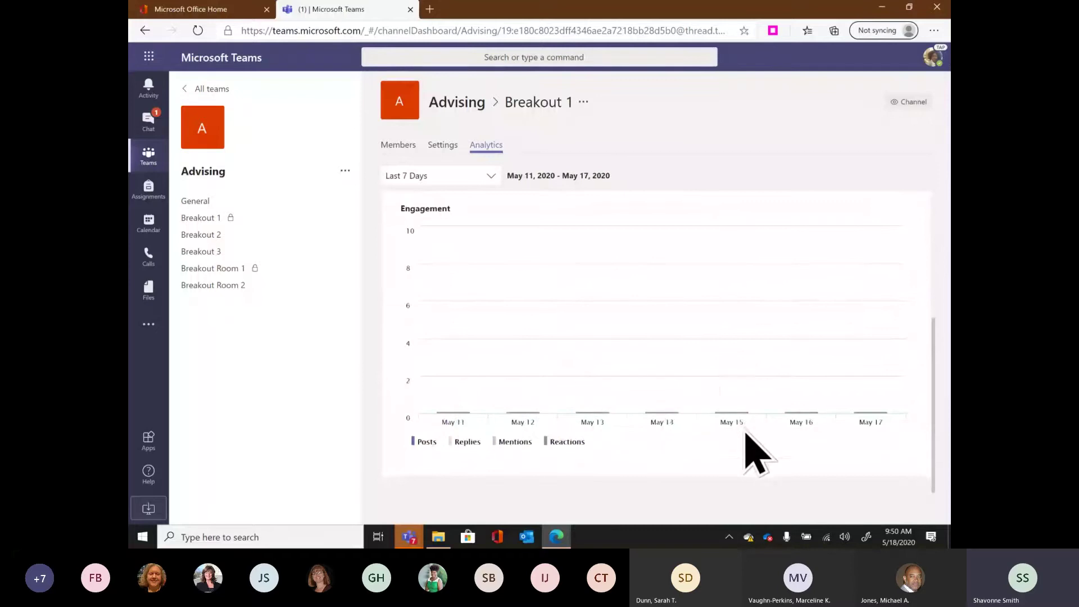
scroll(742, 433, up, 3)
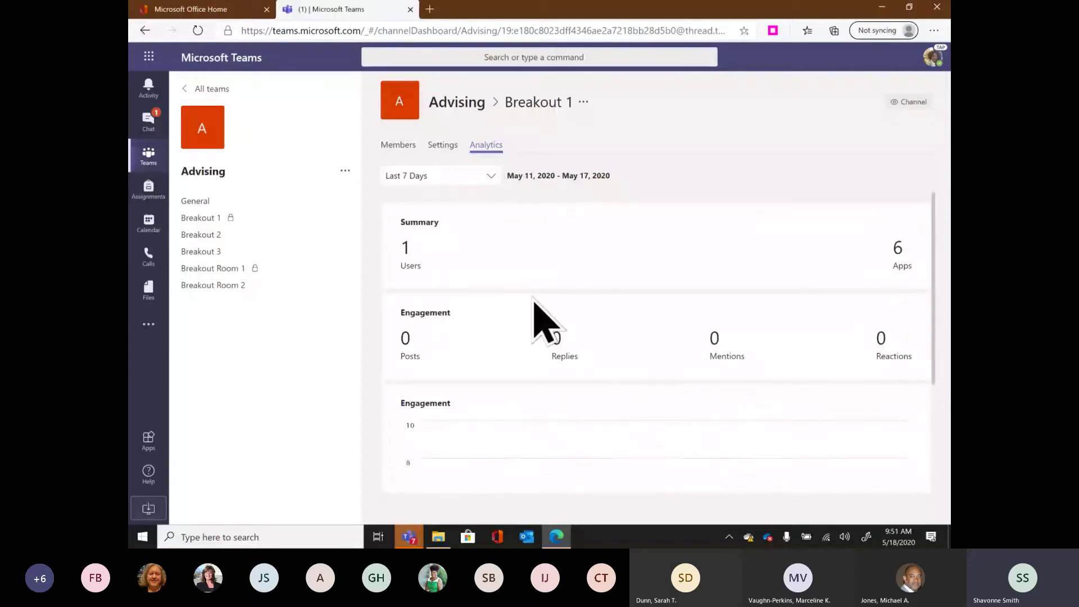
scroll(536, 321, down, 1)
scroll(508, 301, down, 3)
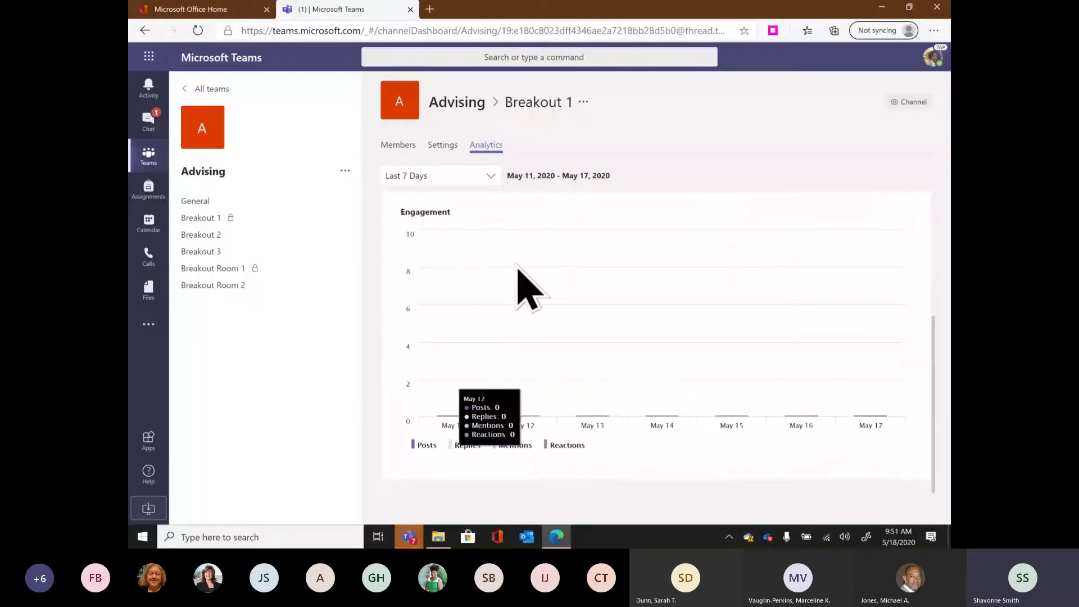
scroll(523, 286, up, 3)
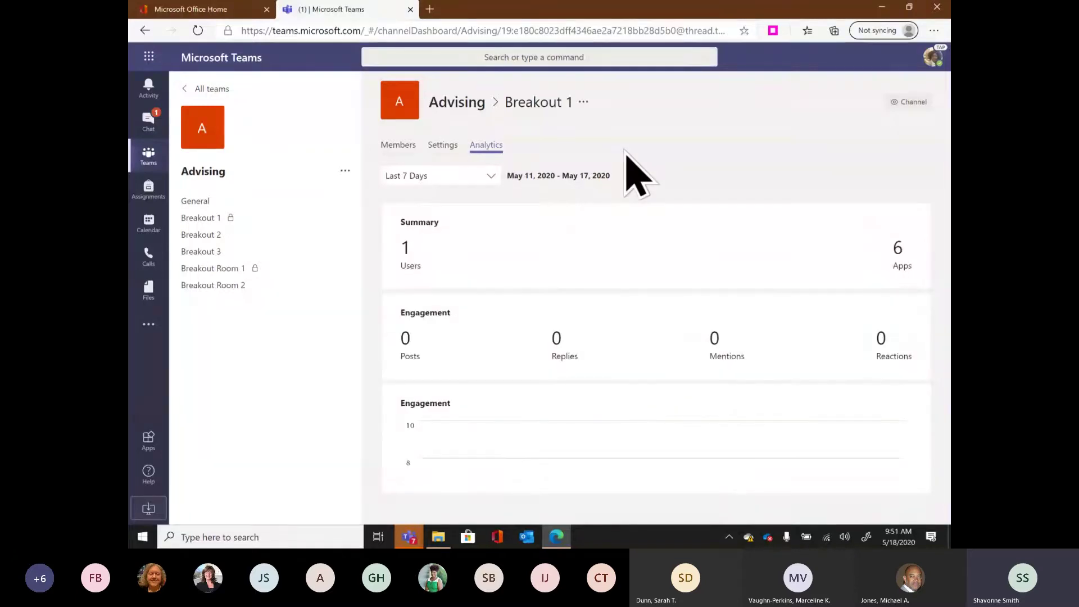
click(453, 153)
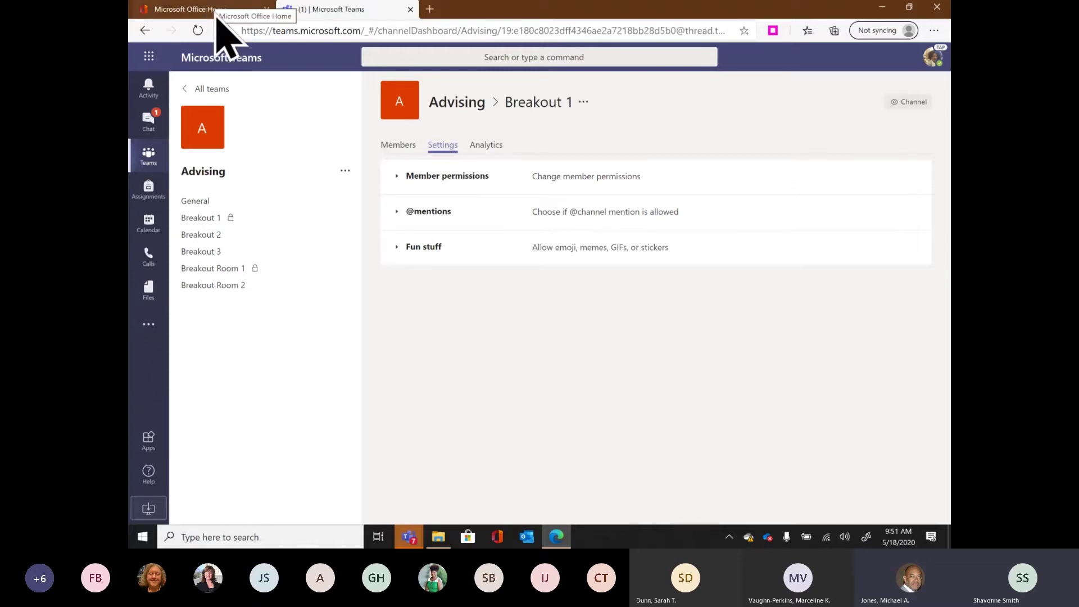
click(409, 539)
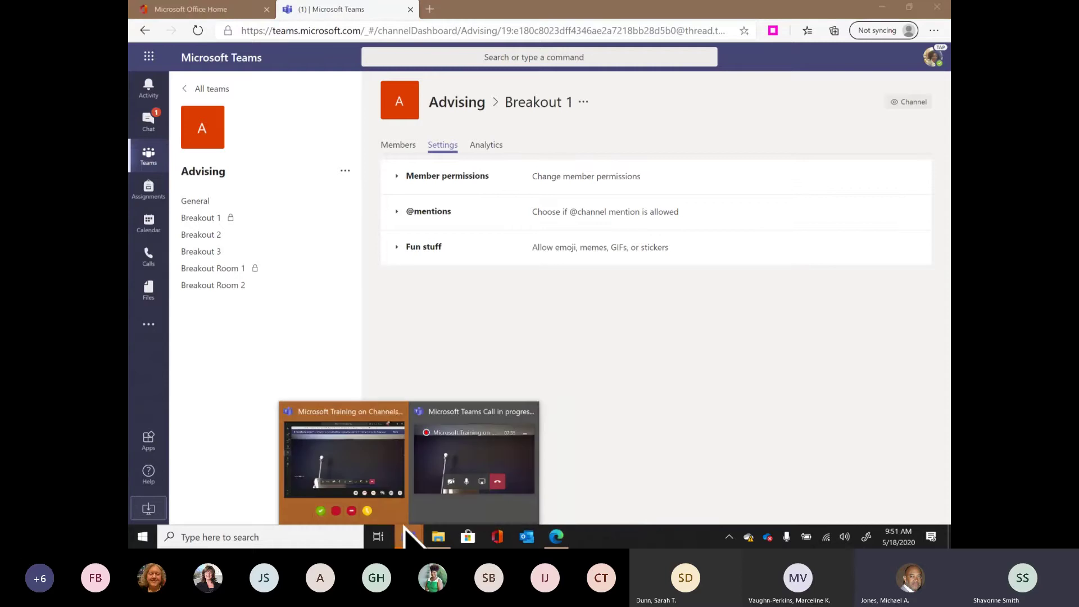
Return to the running meeting window and show its chat panel.
click(371, 464)
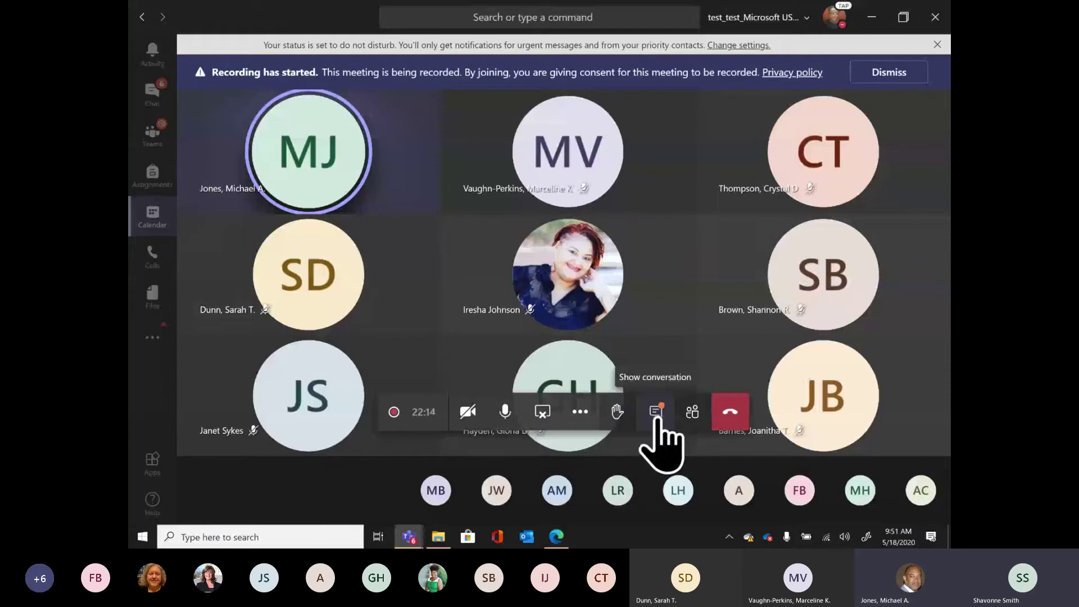
click(658, 416)
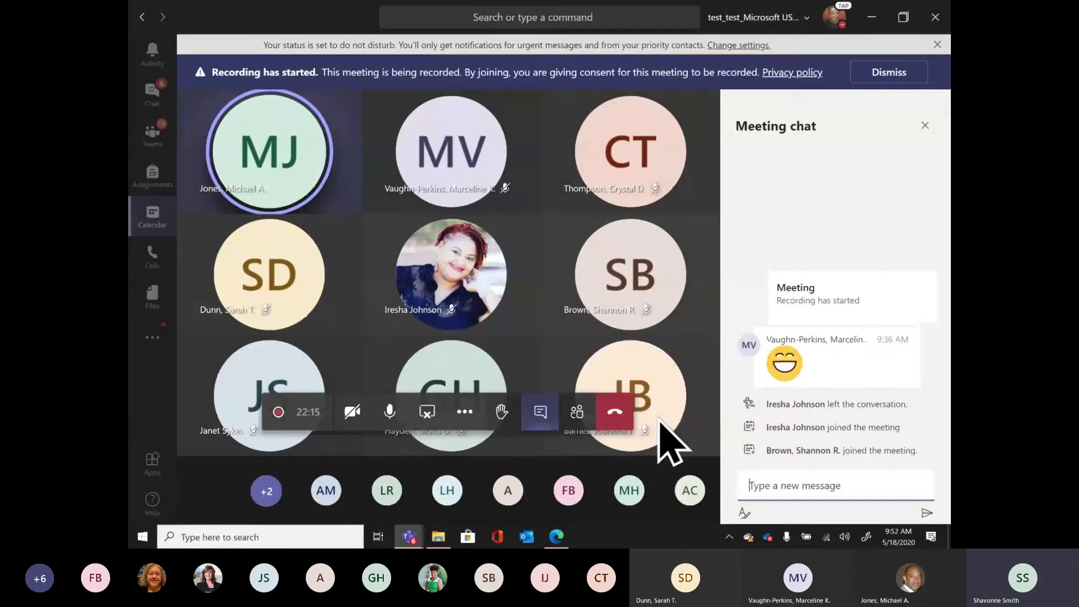